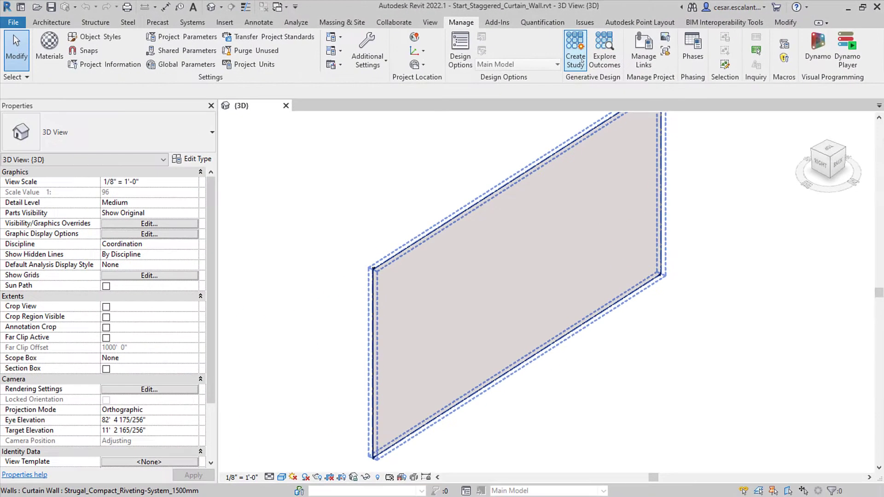
Start a new study and list the Gen_Design_Facade studies, including Staggered Curtain Wall.
left_click(577, 61)
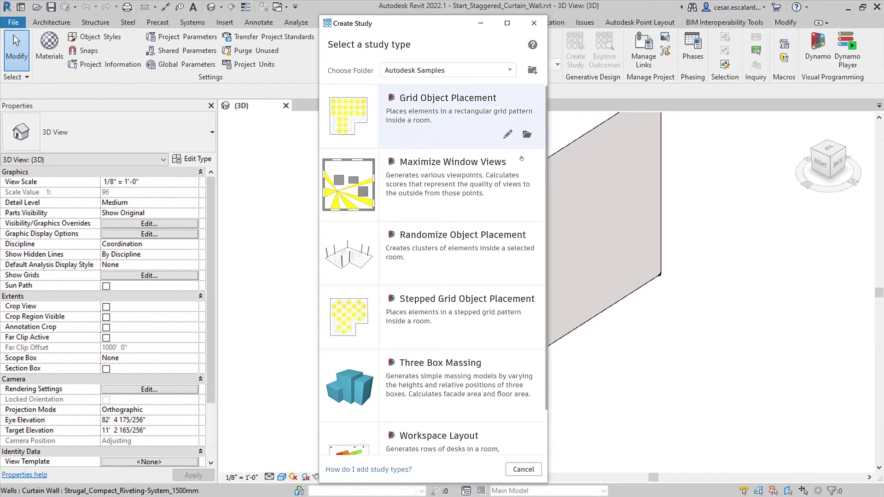
scroll(521, 158, "down", 2)
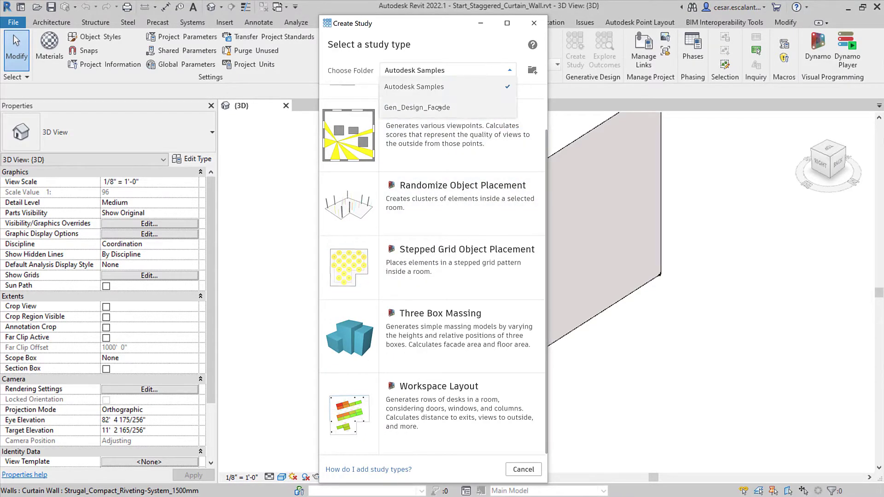
left_click(439, 108)
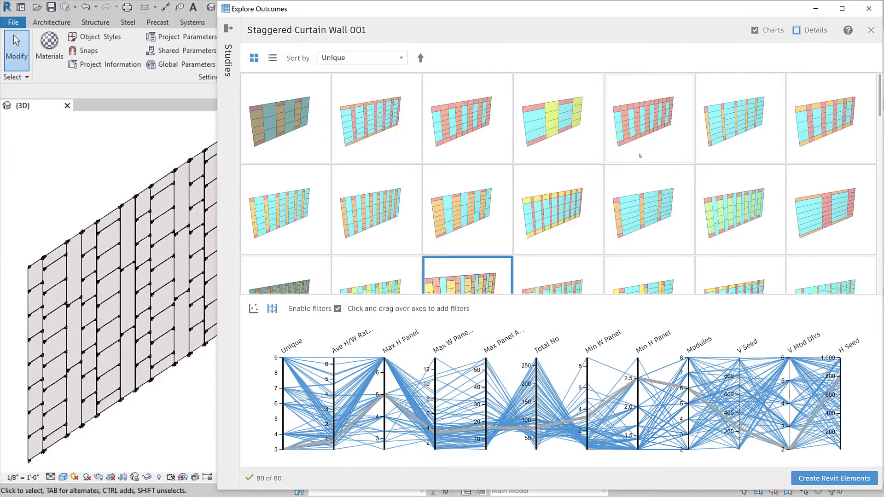
scroll(640, 156, "down", 2)
scroll(640, 156, "down", 1)
scroll(640, 156, "down", 2)
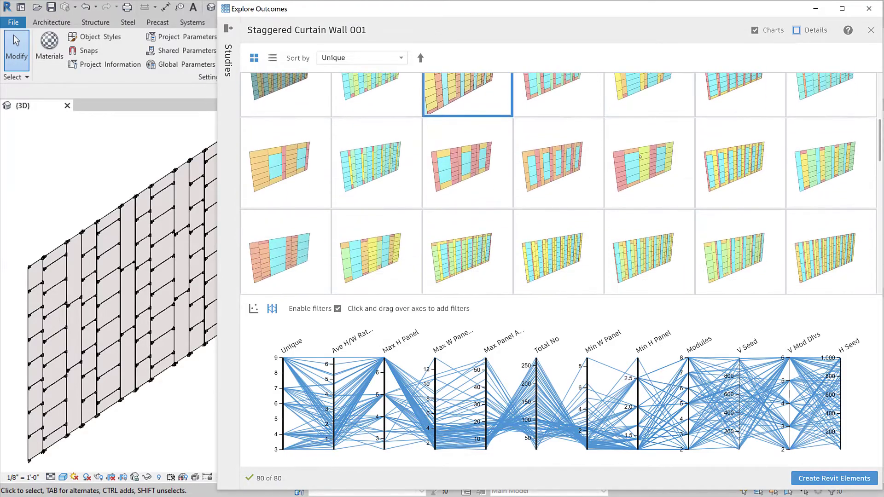
scroll(640, 157, "down", 2)
scroll(639, 156, "down", 1)
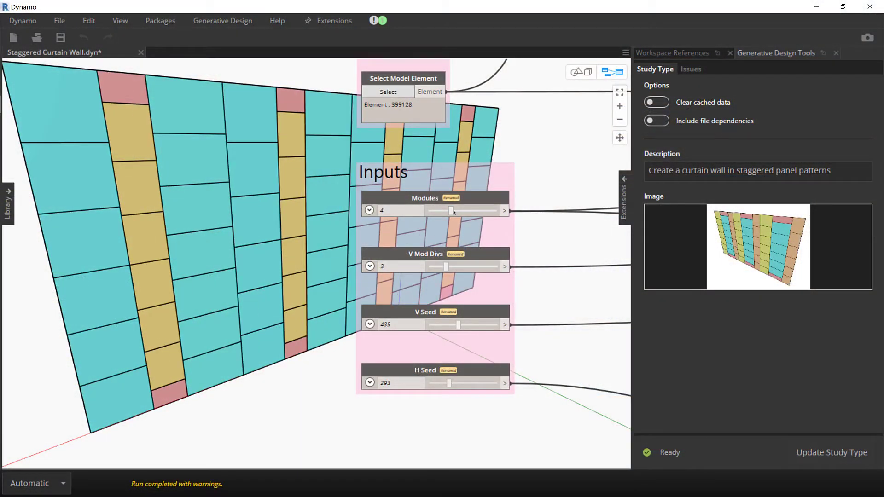
Restagger the panel preview: more Modules, V Mod Divs 4, lower V Seed, new H Seed.
left_click_drag(453, 211, 472, 215)
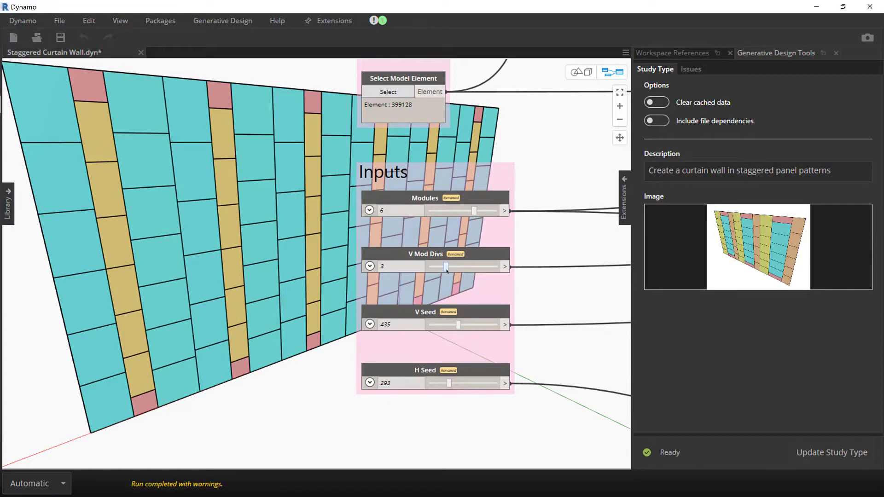
left_click_drag(446, 268, 463, 268)
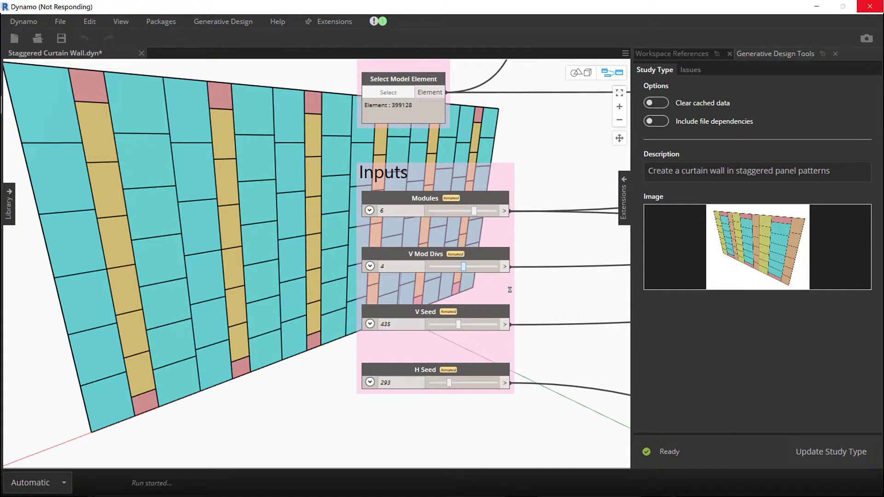
left_click_drag(458, 325, 447, 325)
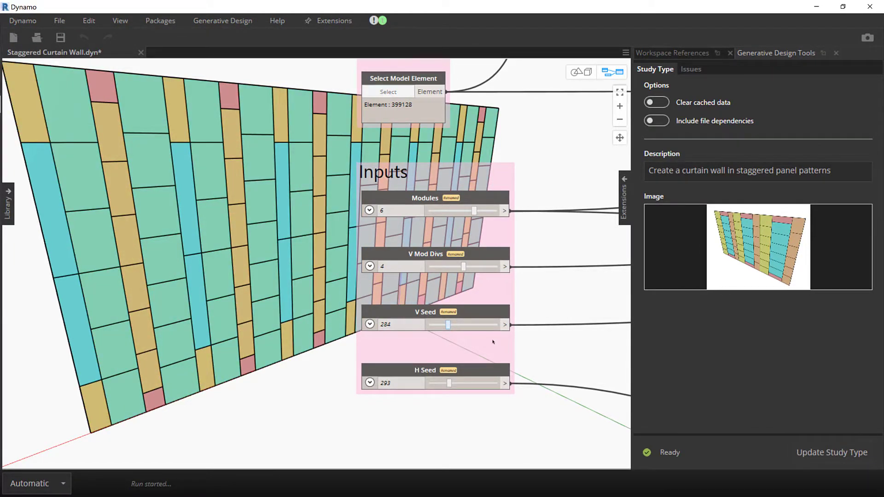
left_click(469, 383)
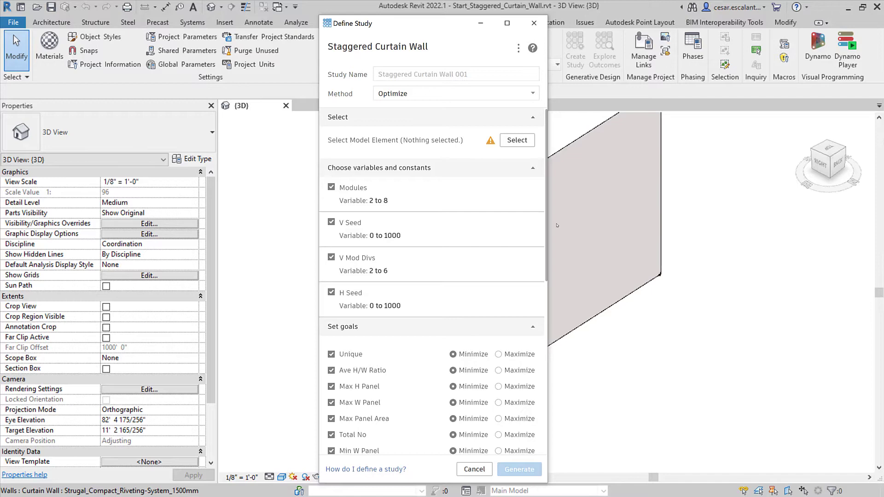
Set the study to Randomize over the picked curtain wall with 80 solutions, and generate.
left_click(516, 93)
left_click(392, 133)
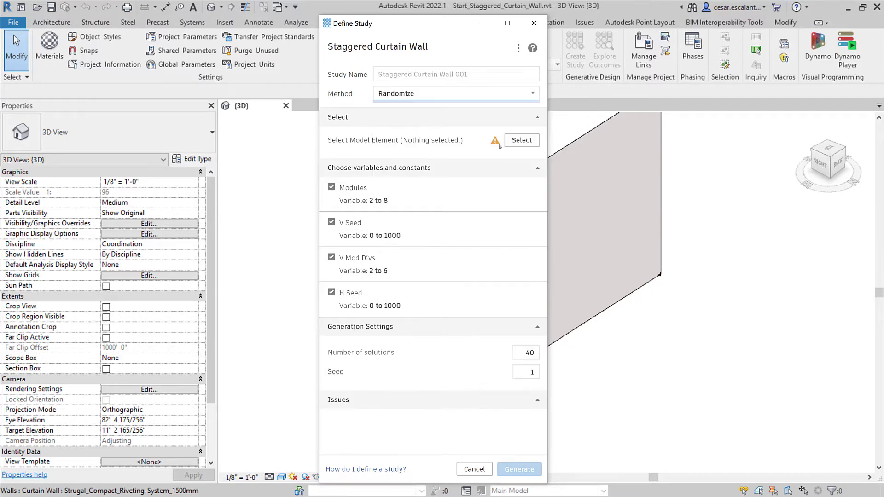
left_click(516, 141)
left_click(601, 158)
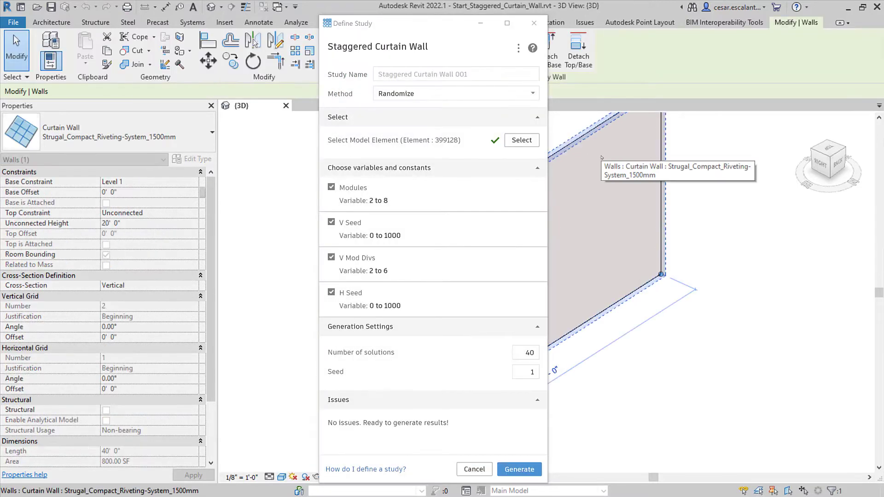
left_click(544, 352)
type("80")
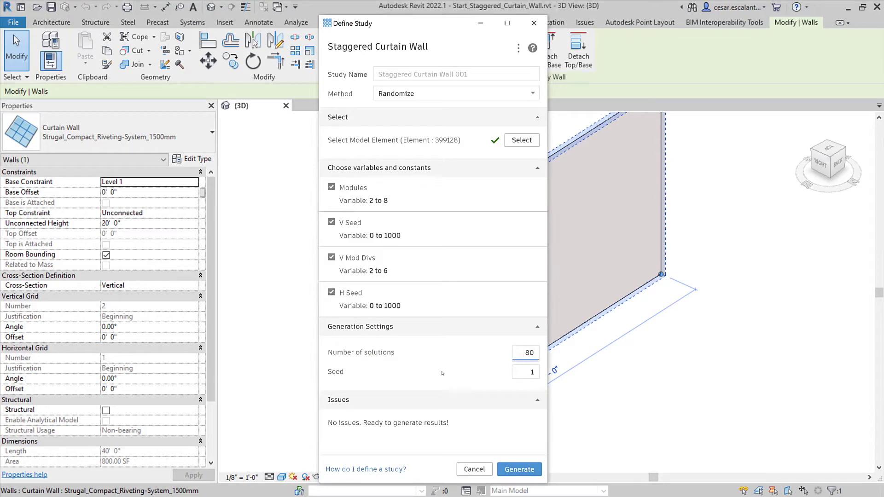
left_click(518, 468)
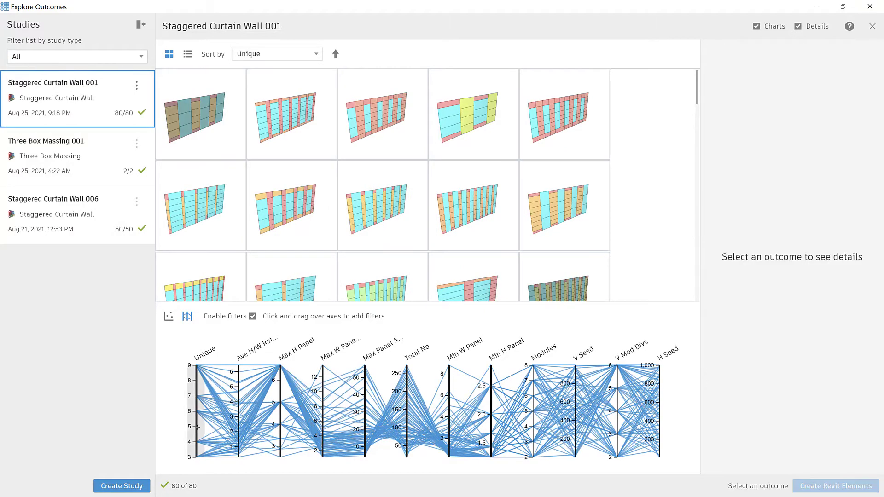
Brush to low Unique and ~100 total panels, then create the chosen design as elements.
mouse_move(199, 426)
left_mouse_down()
mouse_move(198, 464)
mouse_move(153, 472)
left_mouse_up()
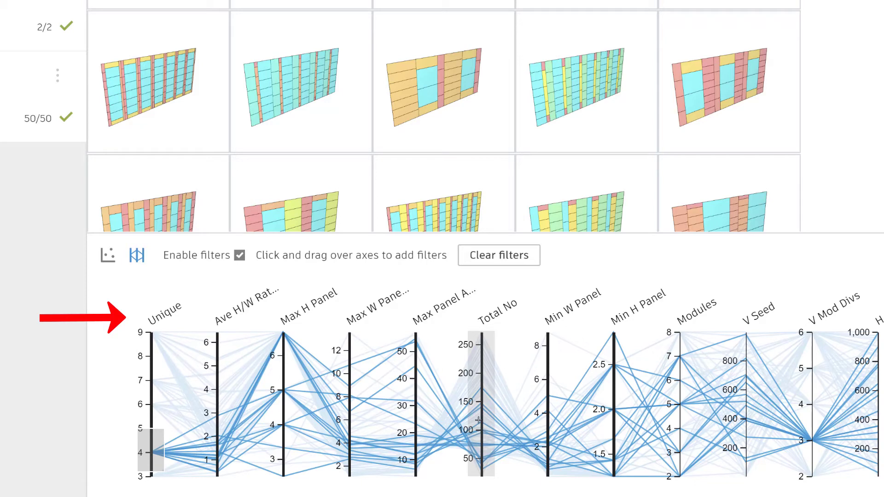
left_click_drag(478, 420, 477, 445)
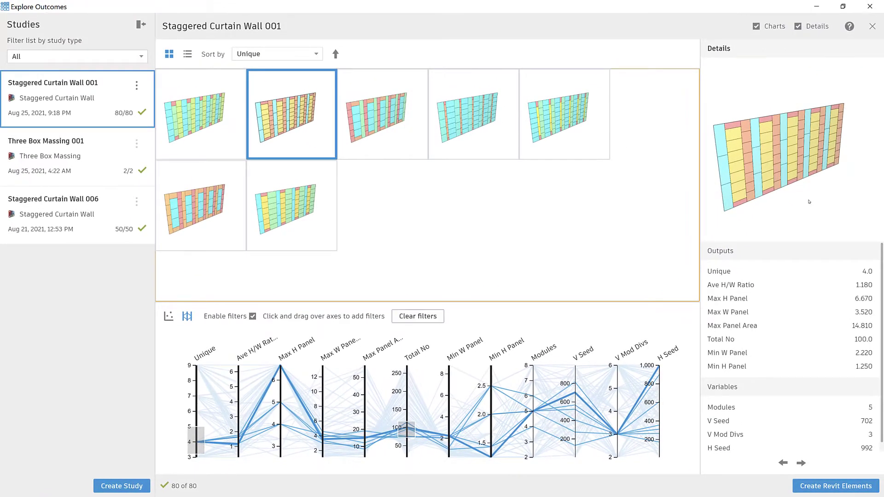
mouse_move(809, 202)
left_mouse_down()
mouse_move(739, 203)
mouse_move(811, 200)
left_mouse_up()
scroll(810, 200, "up", 2)
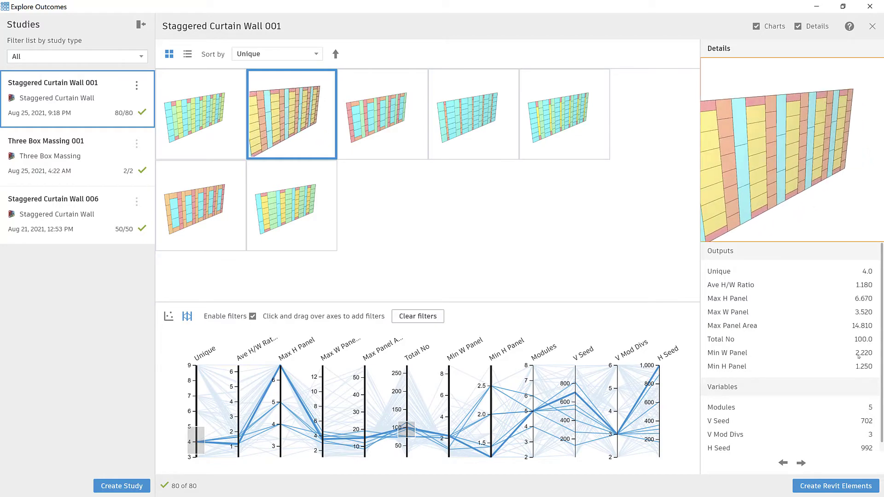
left_click(836, 486)
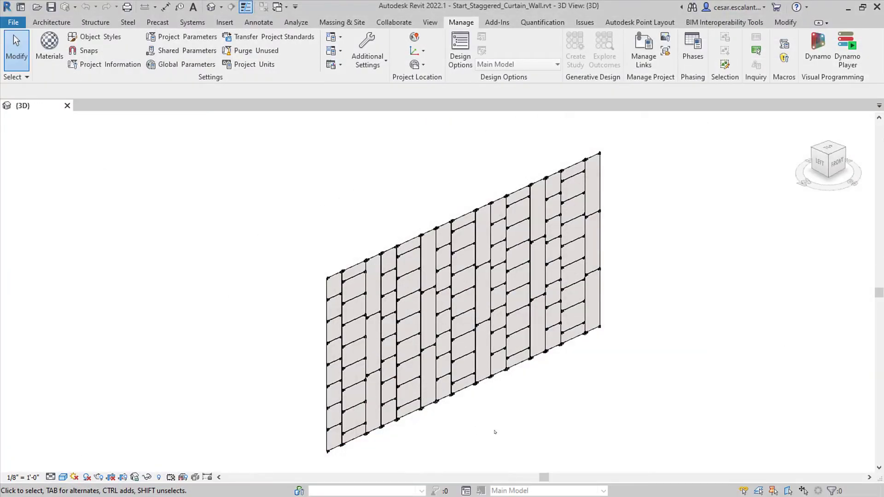
scroll(371, 298, "up", 3)
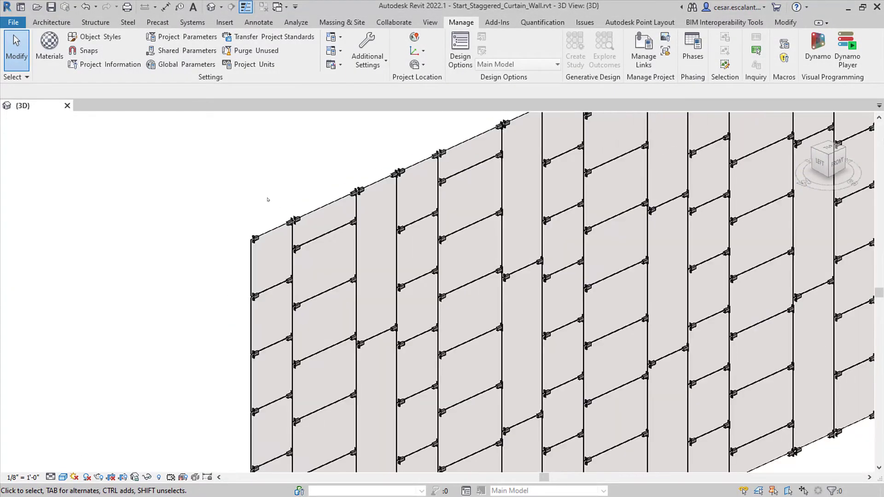
scroll(235, 276, "down", 2)
scroll(438, 242, "up", 5)
scroll(446, 205, "up", 1)
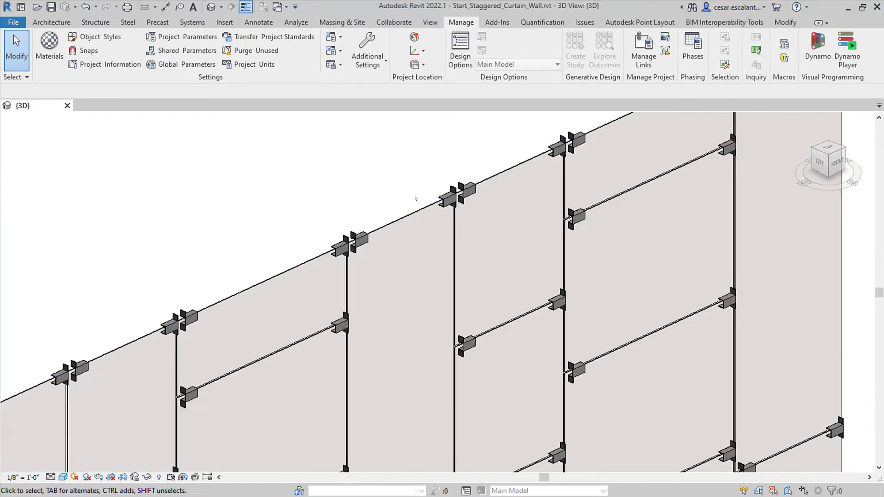
scroll(415, 198, "down", 1)
scroll(449, 214, "down", 2)
scroll(587, 249, "down", 2)
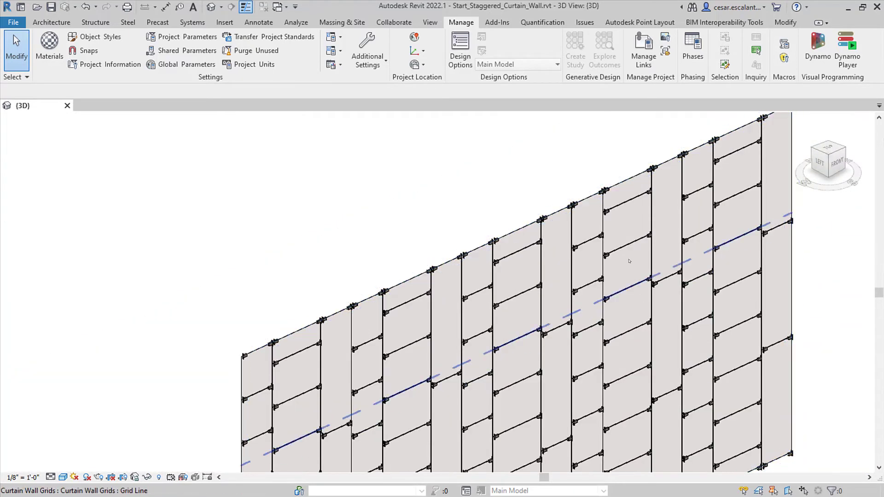
scroll(630, 261, "down", 3)
Select the curtain wall to inspect its staggered panels, then clear the selection.
left_click(477, 292)
scroll(552, 379, "up", 3)
left_click(654, 446)
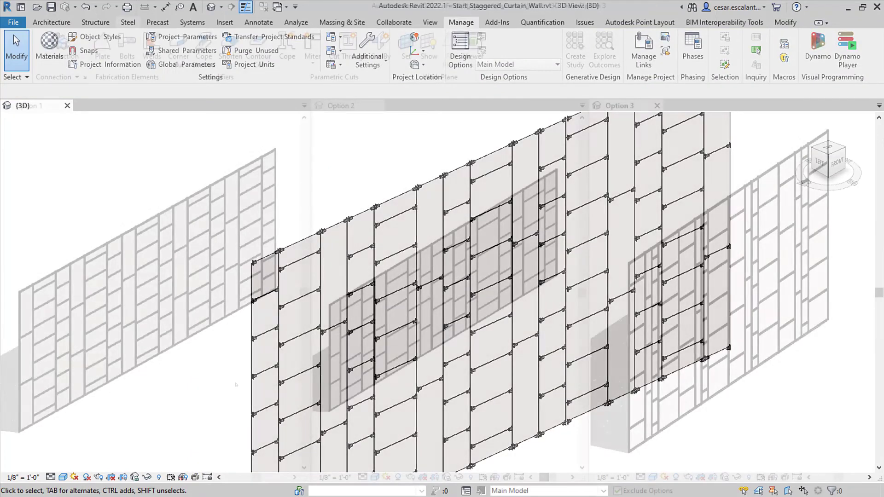
Orbit the Option 1, Option 2 and Option 3 walls to view each from a new angle.
middle_click_drag(232, 384, 264, 382, "shift")
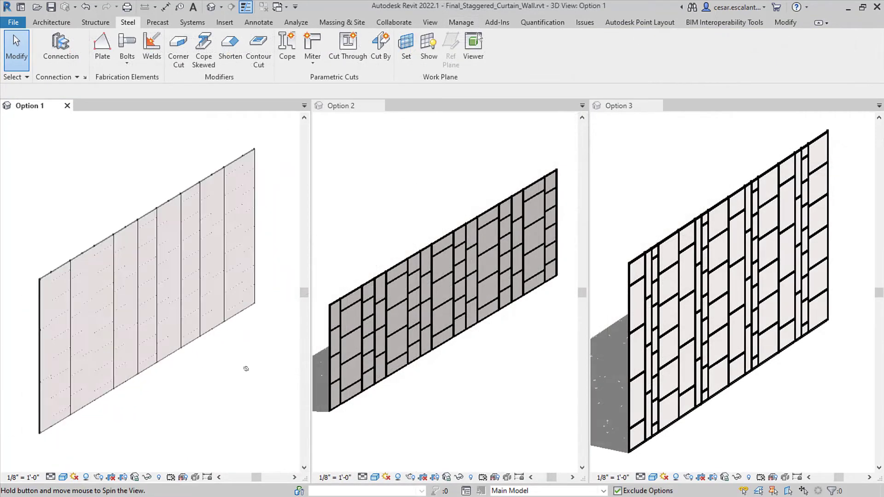
middle_click_drag(475, 381, 485, 365, "shift")
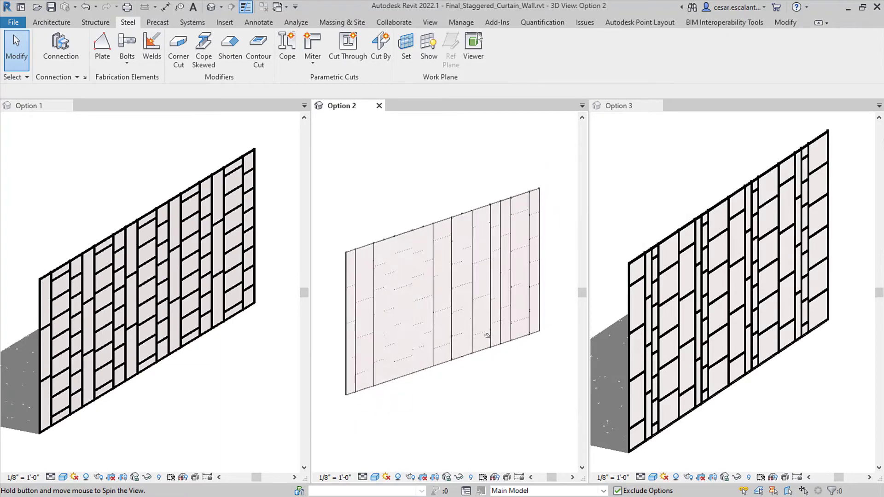
middle_click_drag(701, 388, 778, 408, "shift")
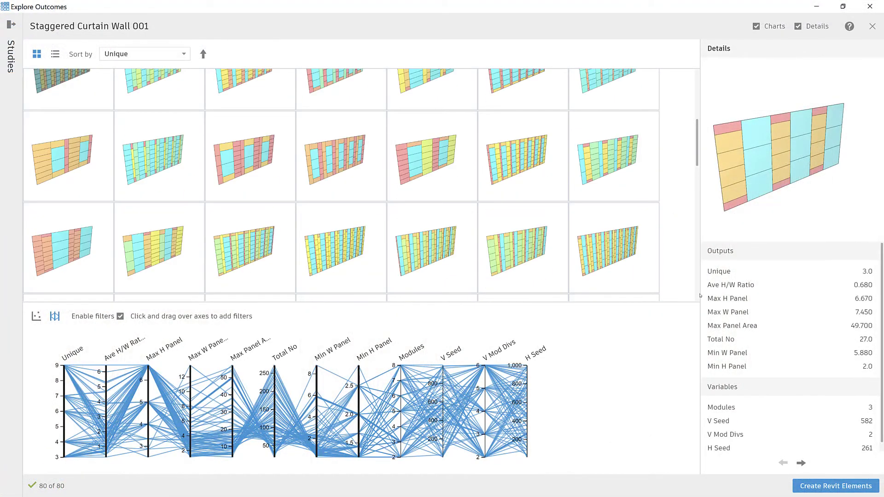
scroll(475, 229, "up", 3)
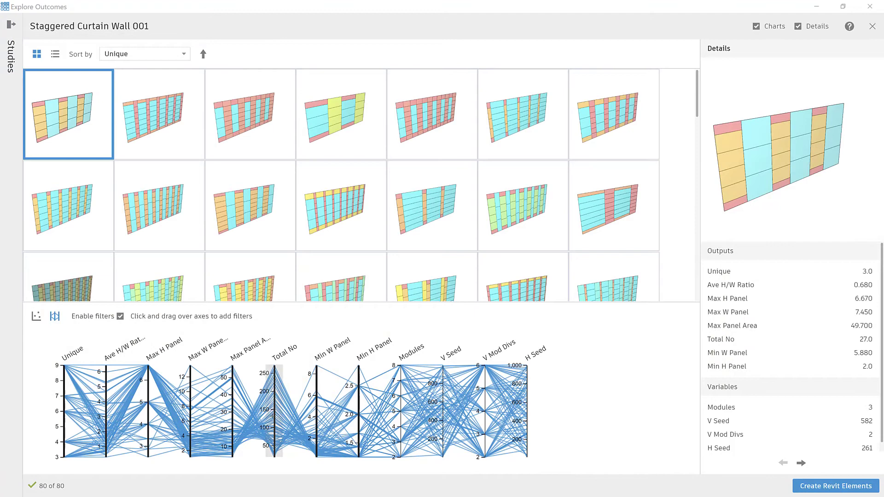
Brush a Total No range and about six Unique panels, then view the middle design's details.
left_click_drag(275, 406, 274, 440)
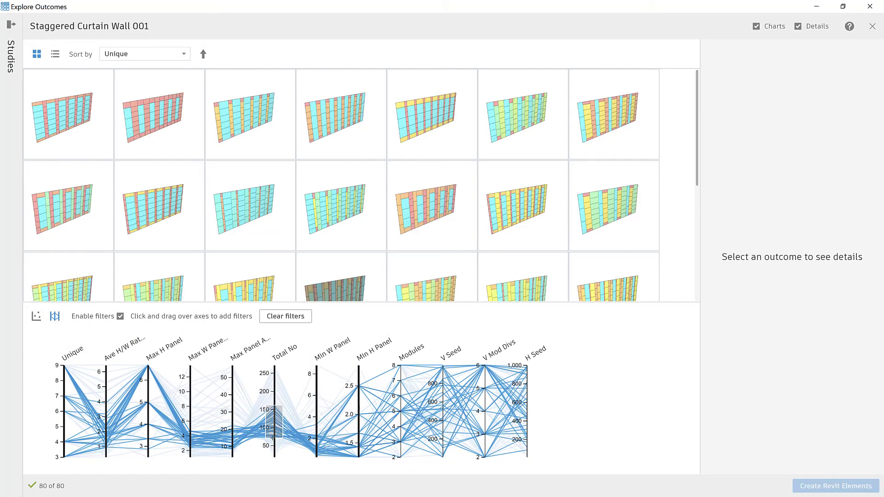
left_click_drag(63, 408, 64, 424)
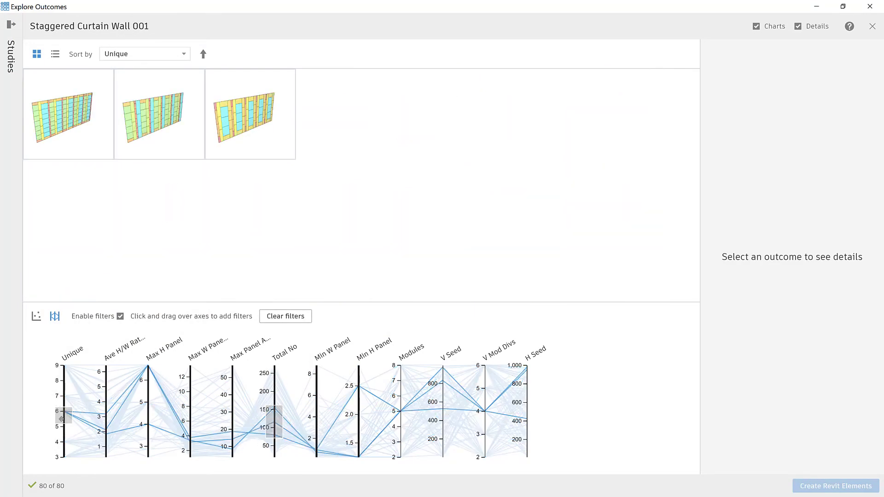
left_click(154, 135)
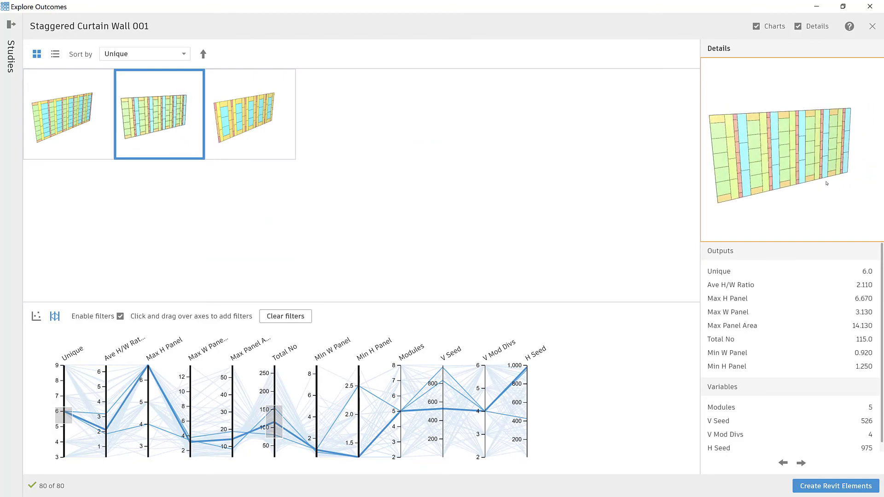